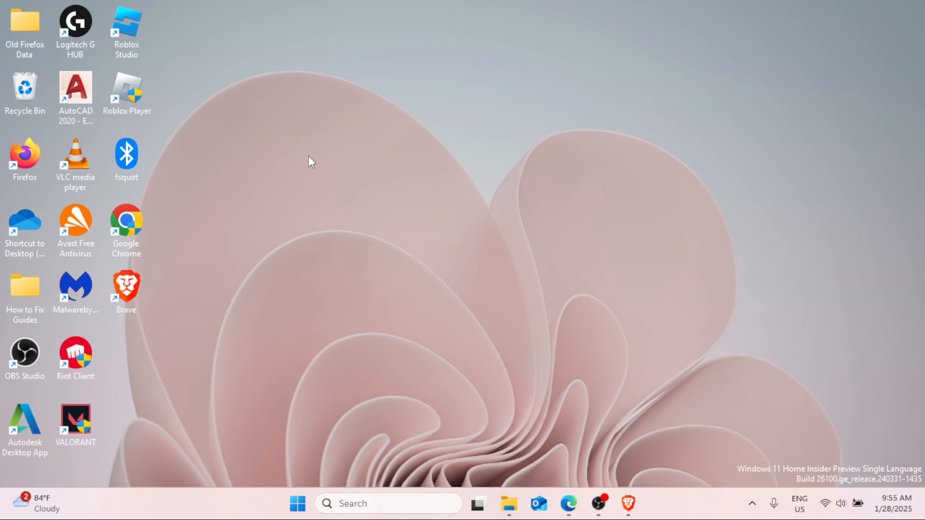
Launch Settings from the Start menu and go to Accounts > Other users.
click(302, 504)
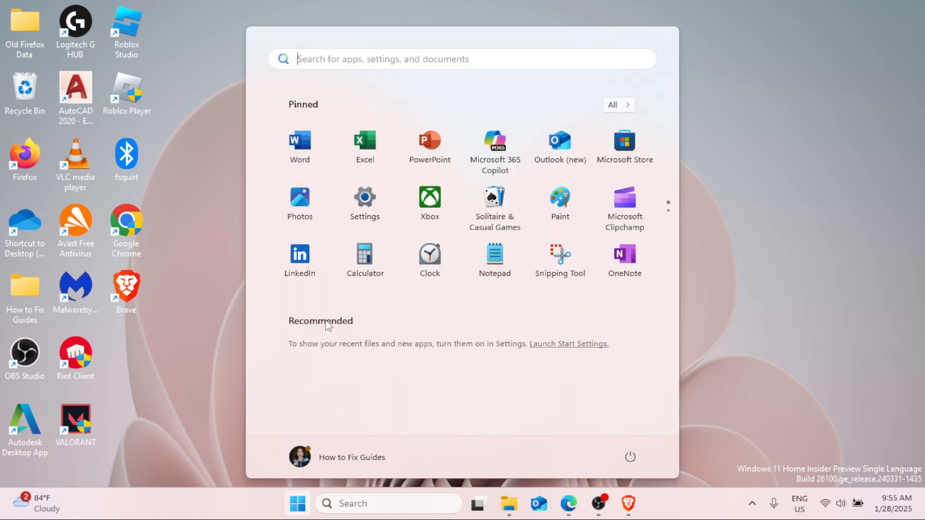
click(367, 215)
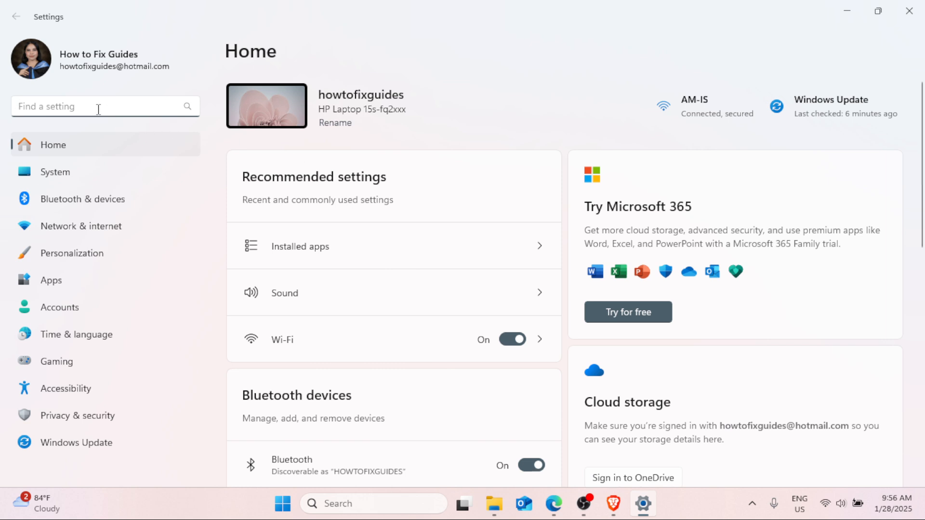
click(58, 315)
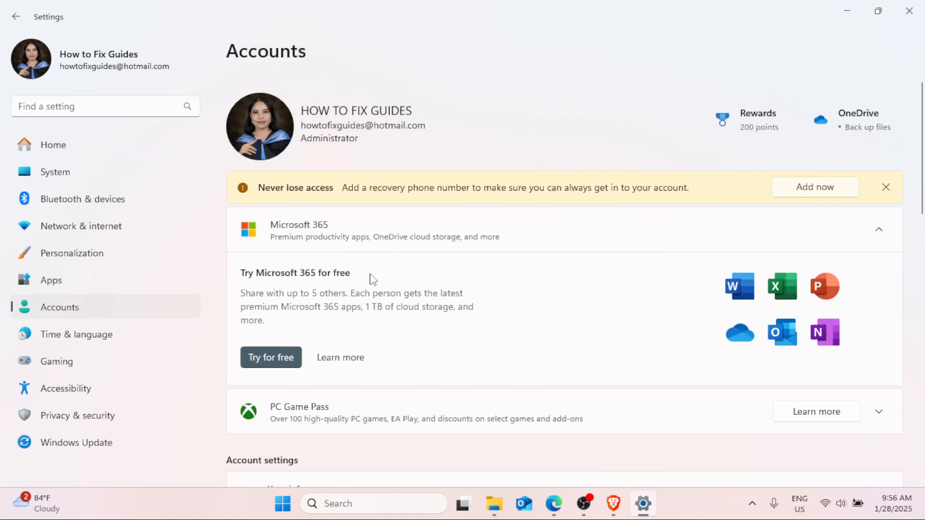
scroll(374, 277, down, 8)
scroll(375, 278, down, 2)
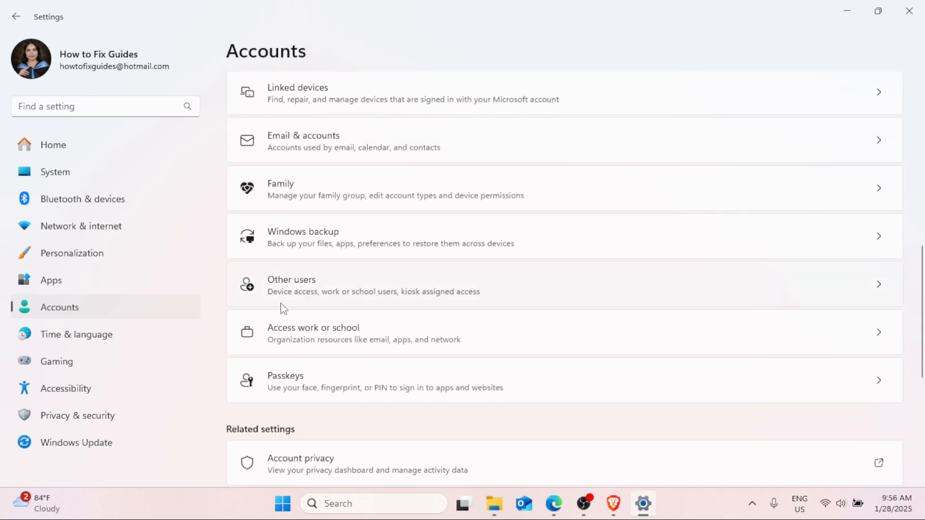
click(369, 291)
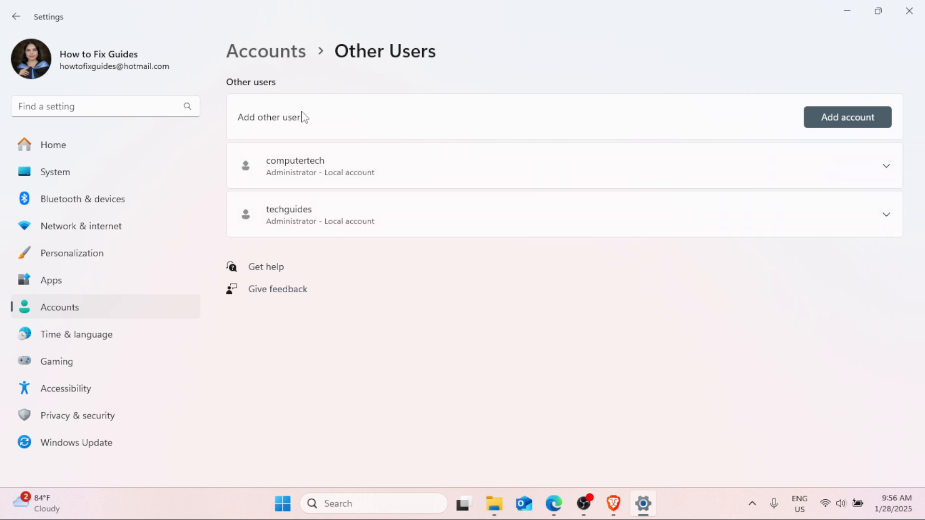
Add an account without the person's sign-in information, as a local user without a Microsoft account.
click(826, 115)
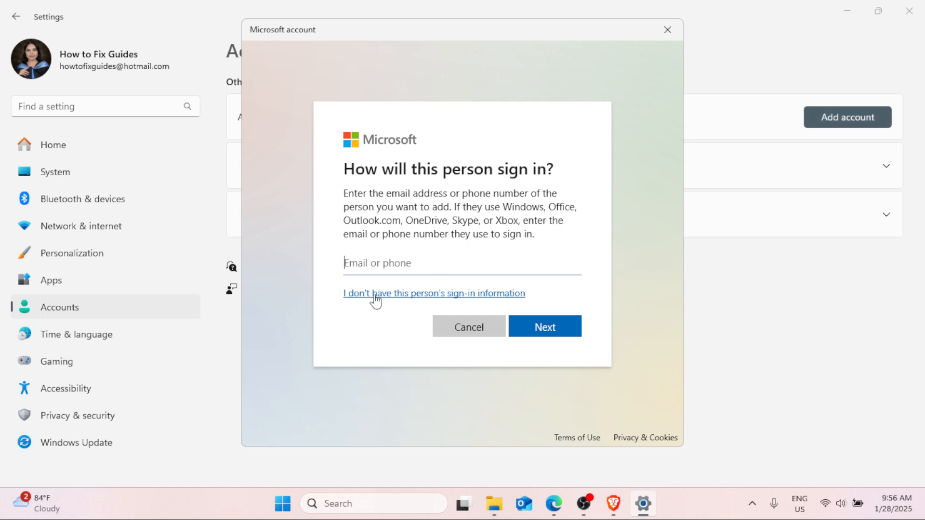
click(444, 294)
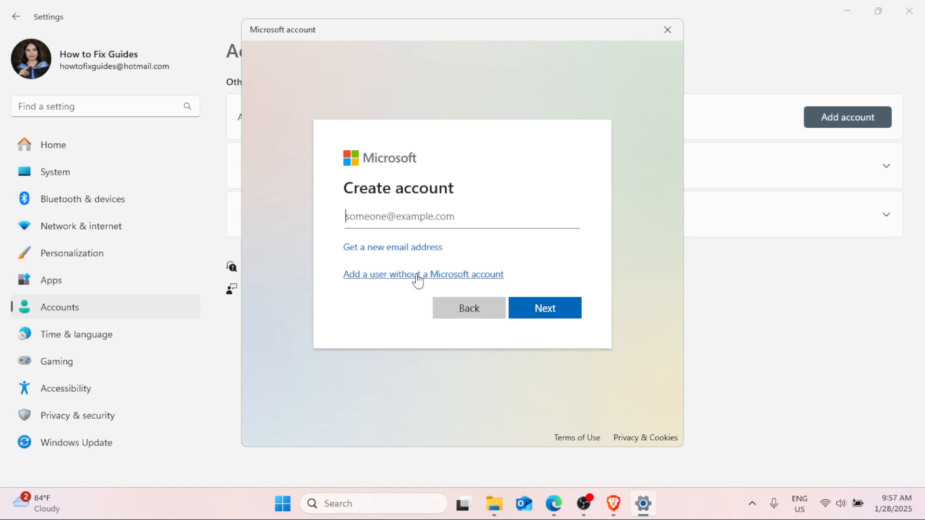
click(355, 276)
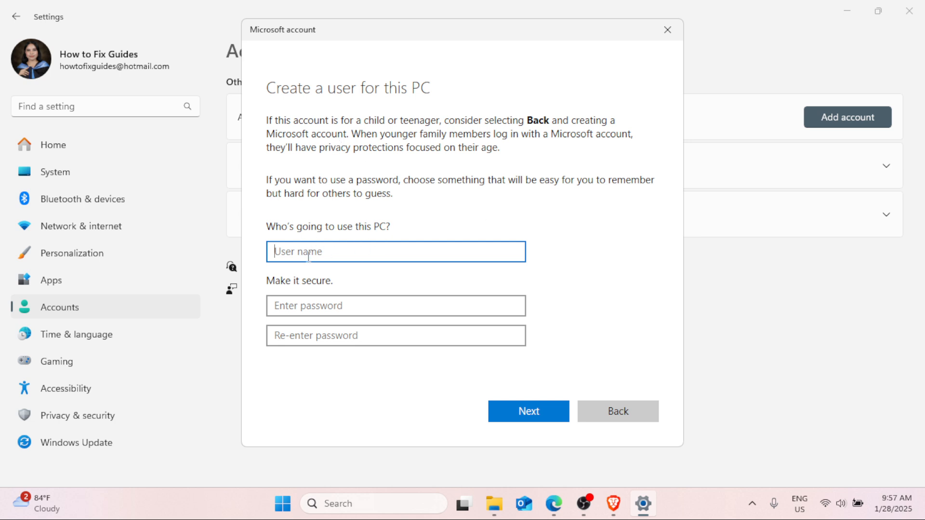
Enter 'New User' as the user name, then type the account password and confirm it.
text(New User)
click(306, 306)
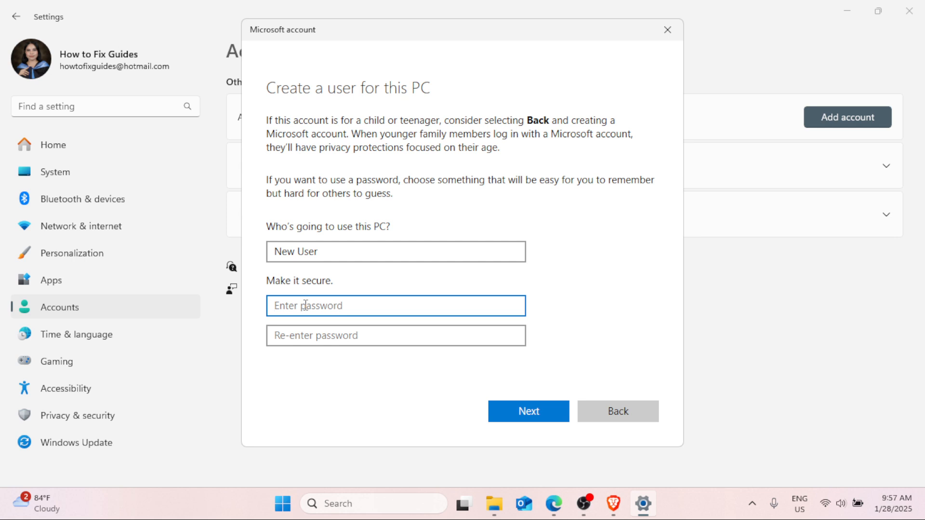
text(••••••)
key(BackSpace)
key(BackSpace)
key(BackSpace)
key(BackSpace)
key(BackSpace)
key(BackSpace)
text(••••••••••)
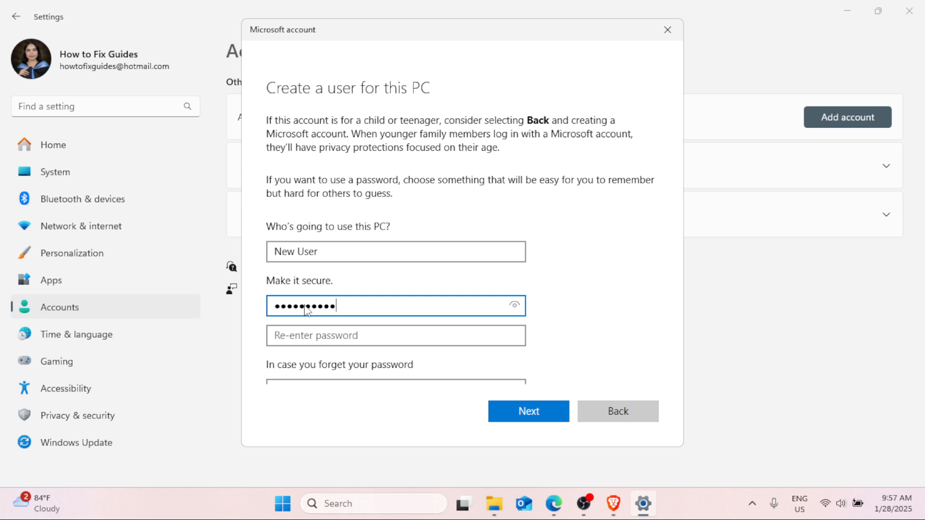
click(297, 338)
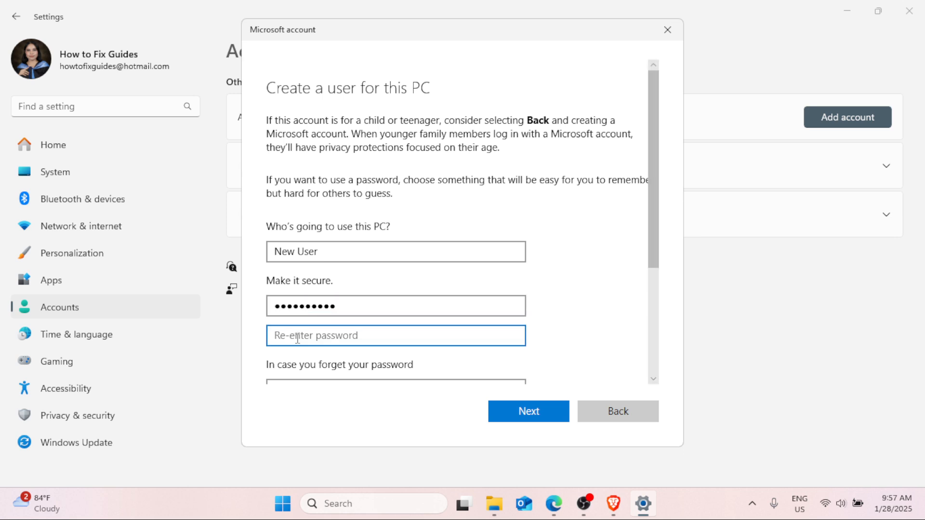
text(•••••••)
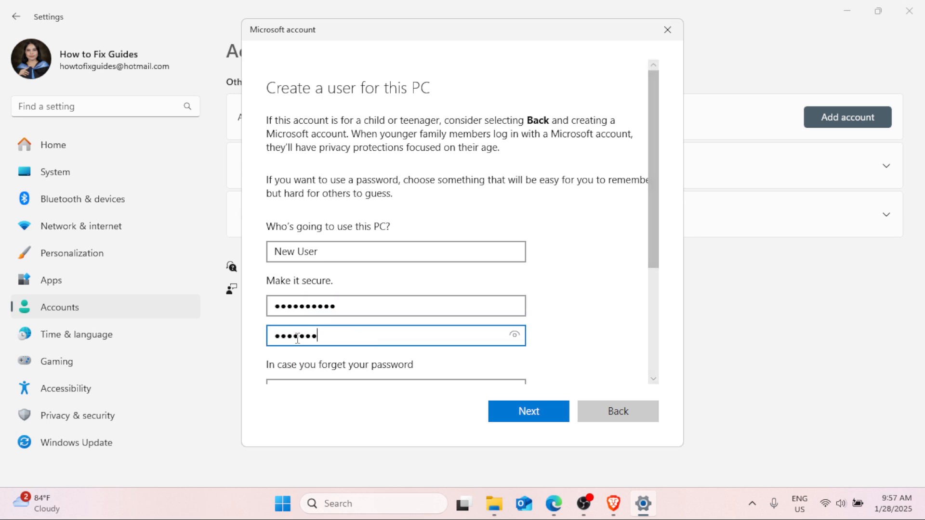
text(•••)
scroll(392, 359, down, 3)
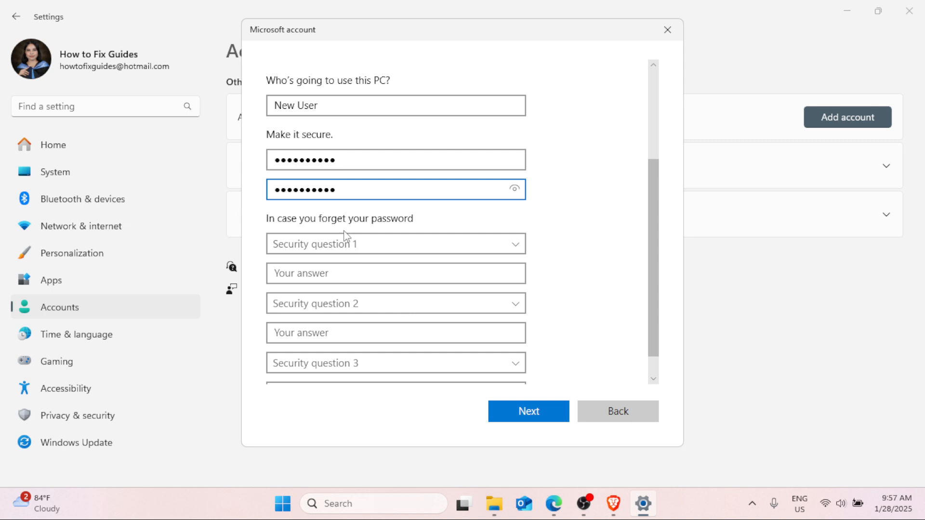
Answer the 'city where you were born' and 'city where your parents met' security questions.
click(522, 249)
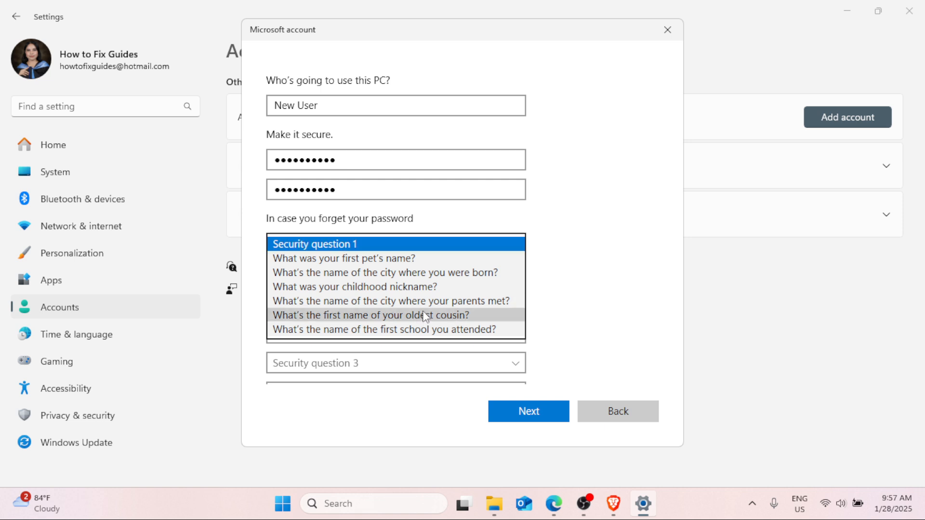
click(423, 272)
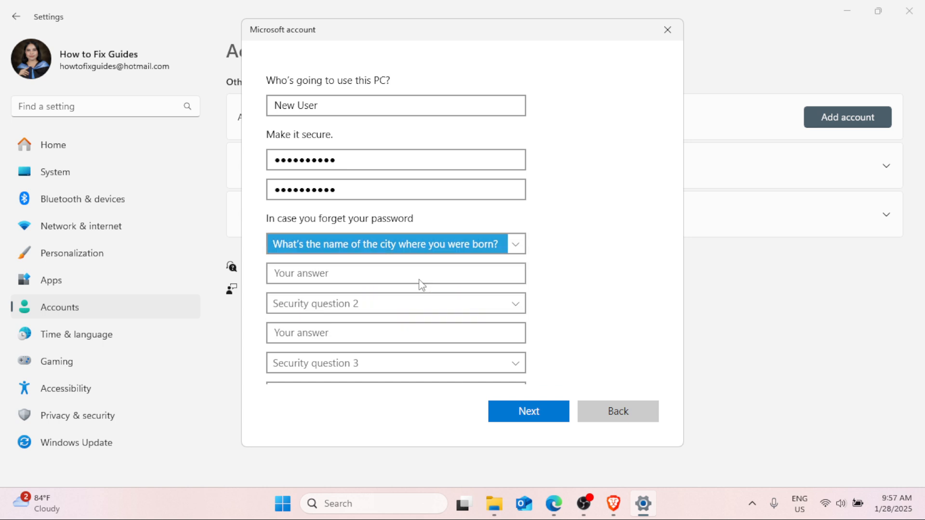
click(436, 276)
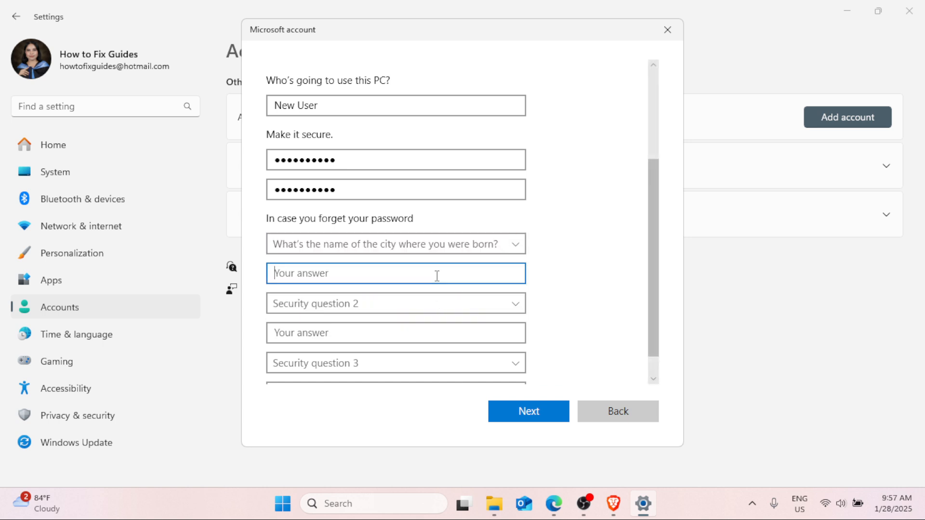
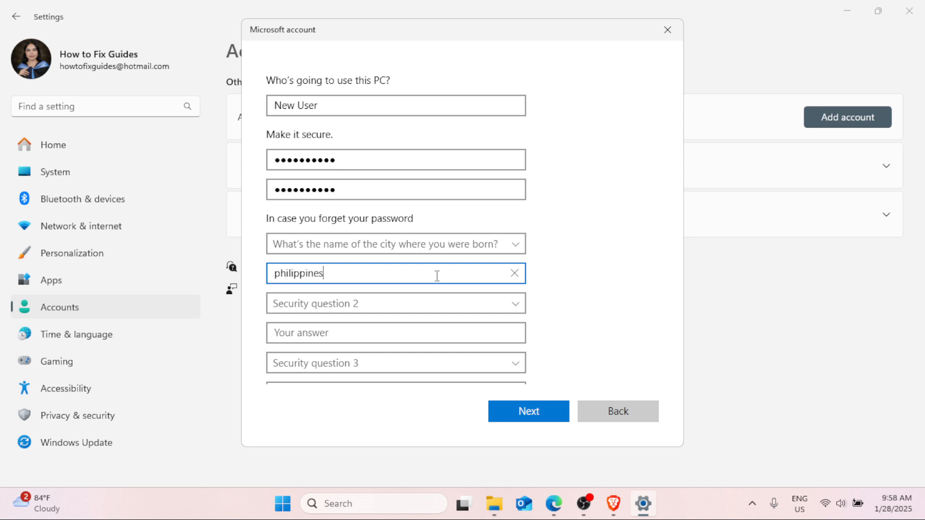
click(515, 304)
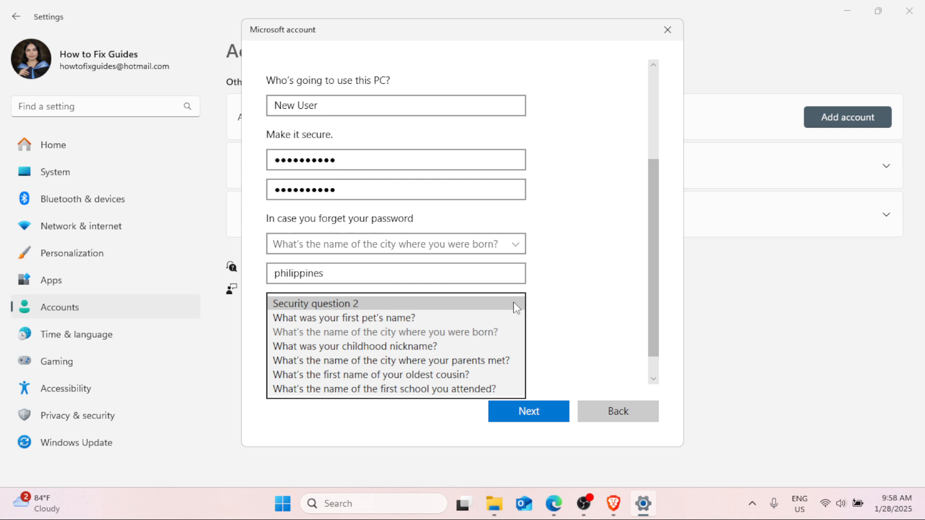
click(504, 360)
click(414, 336)
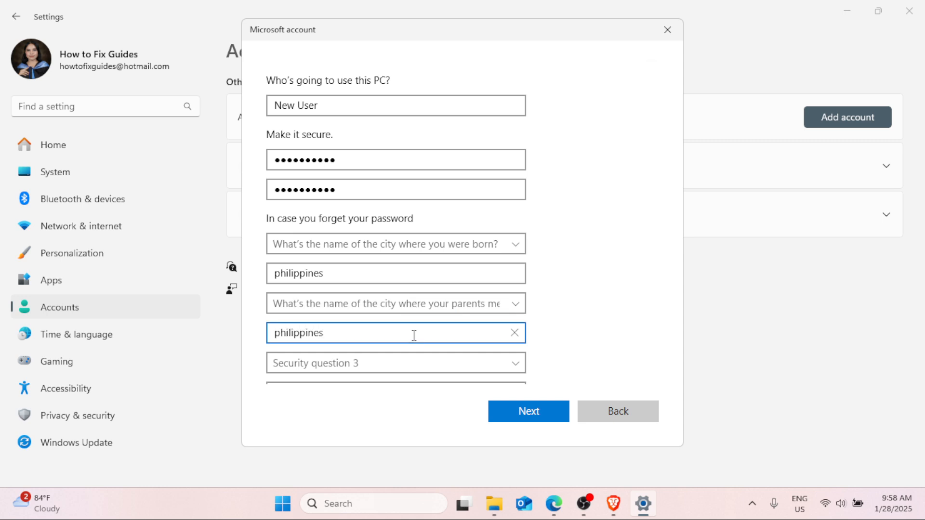
Answer the third question, 'first pet's name', and create the local account.
scroll(414, 335, down, 1)
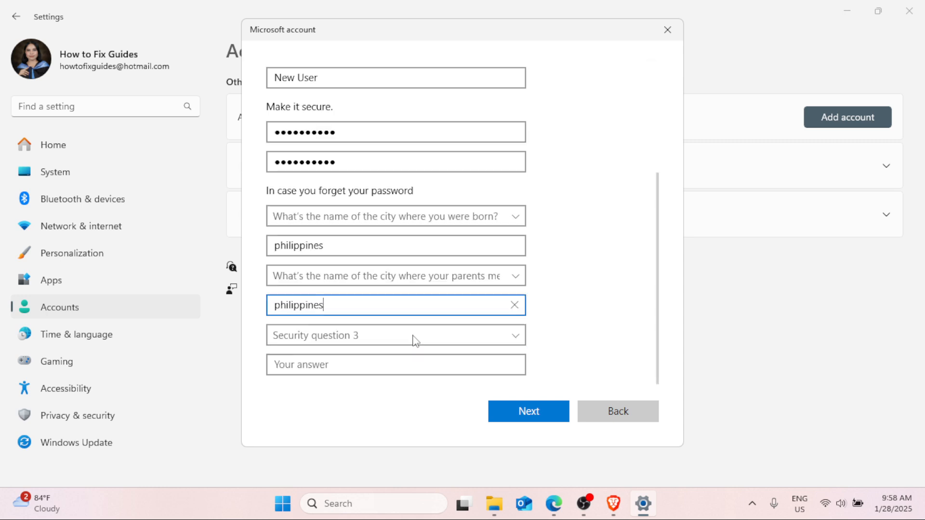
click(516, 334)
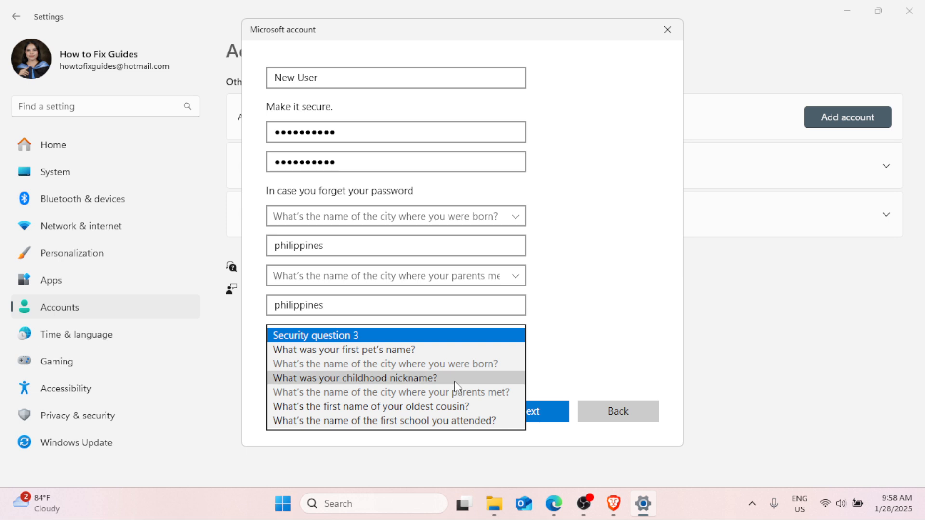
click(452, 351)
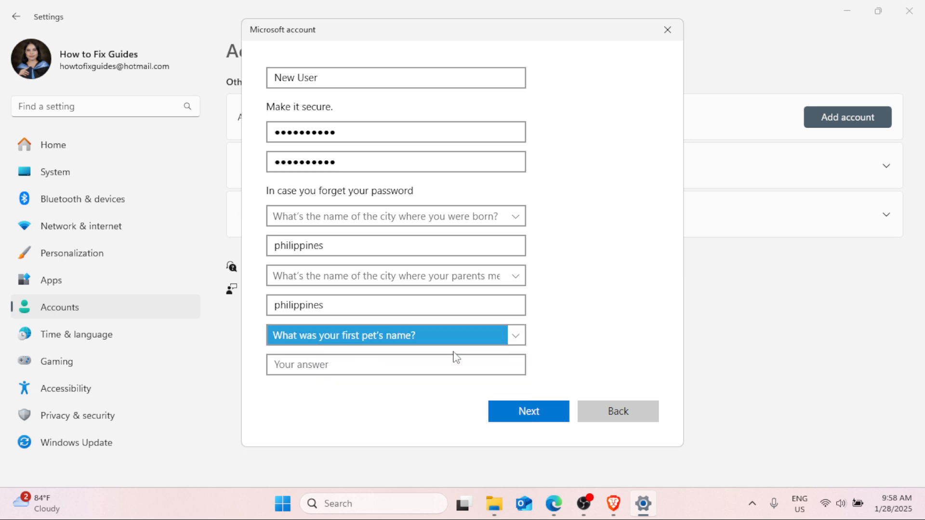
click(402, 369)
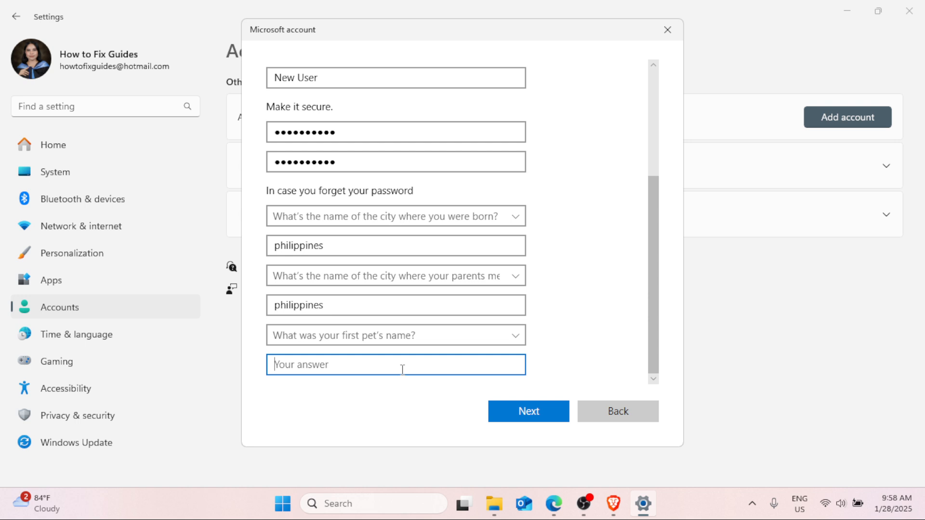
text(n)
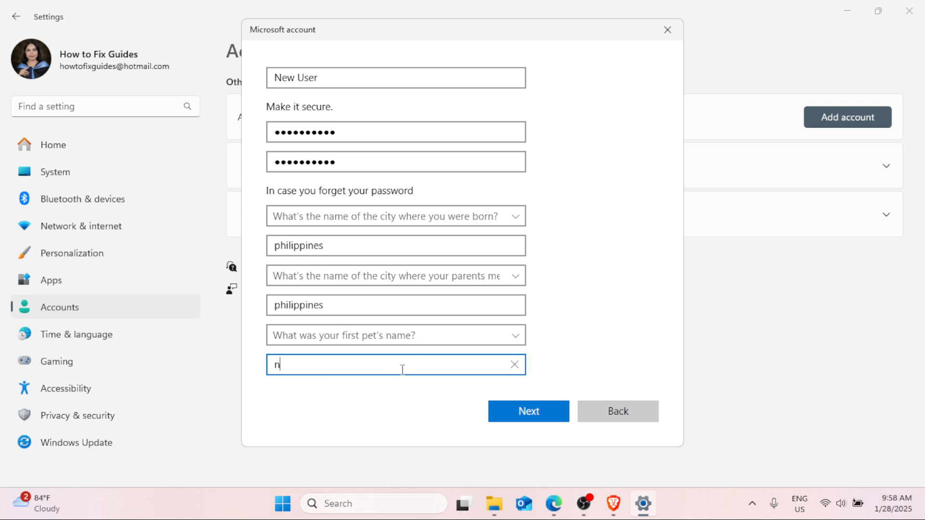
key(BackSpace)
scroll(530, 256, up, 5)
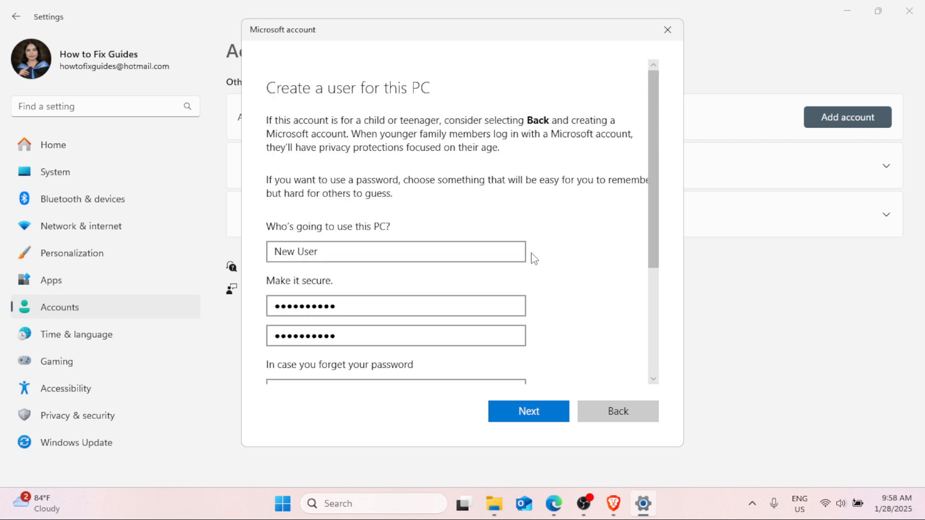
mouse_move(652, 172)
mouse_down()
mouse_move(669, 324)
mouse_move(669, 143)
mouse_move(652, 326)
mouse_up()
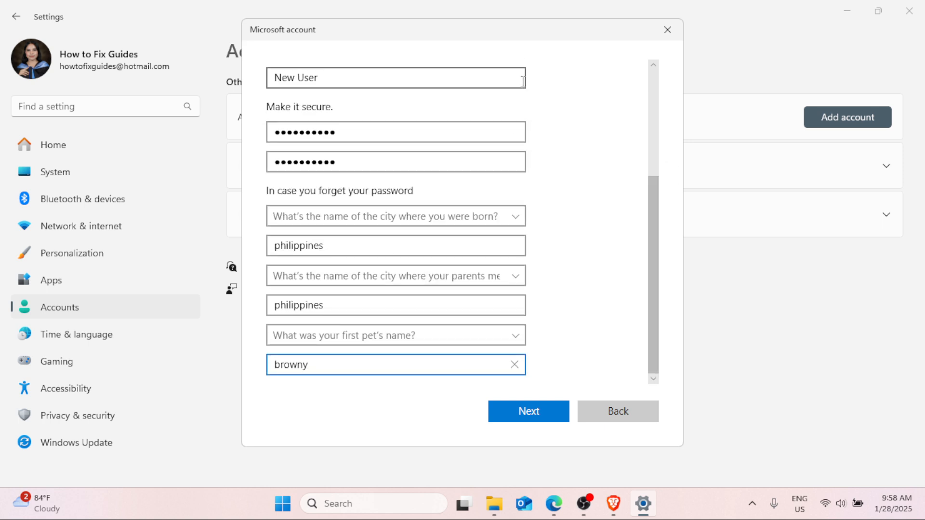
click(528, 408)
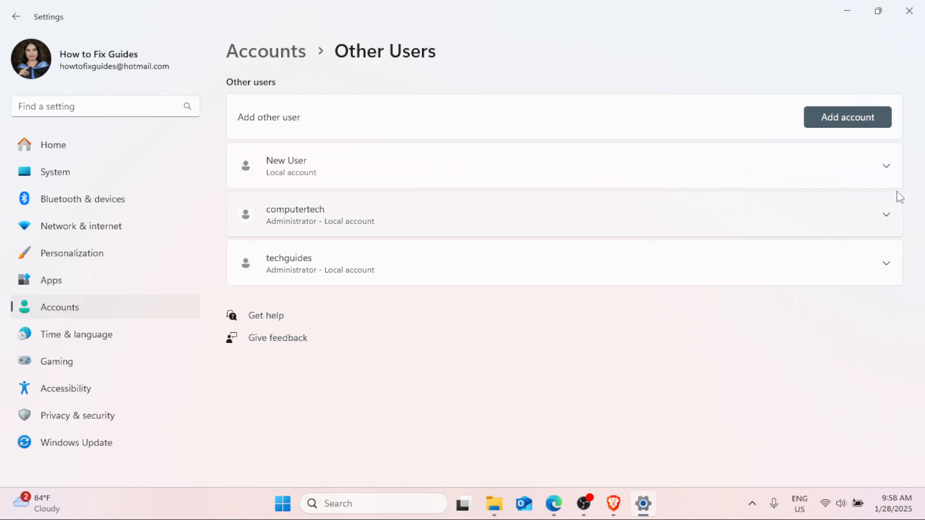
click(886, 167)
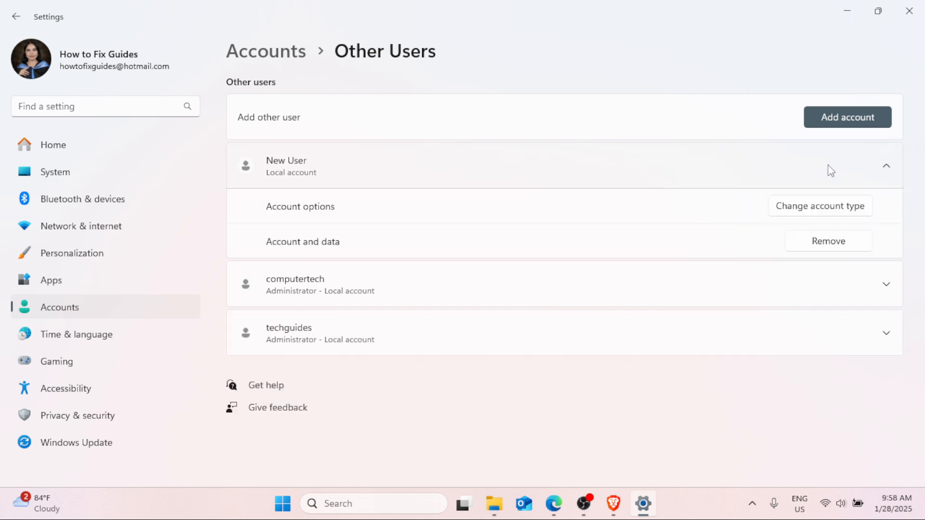
click(814, 214)
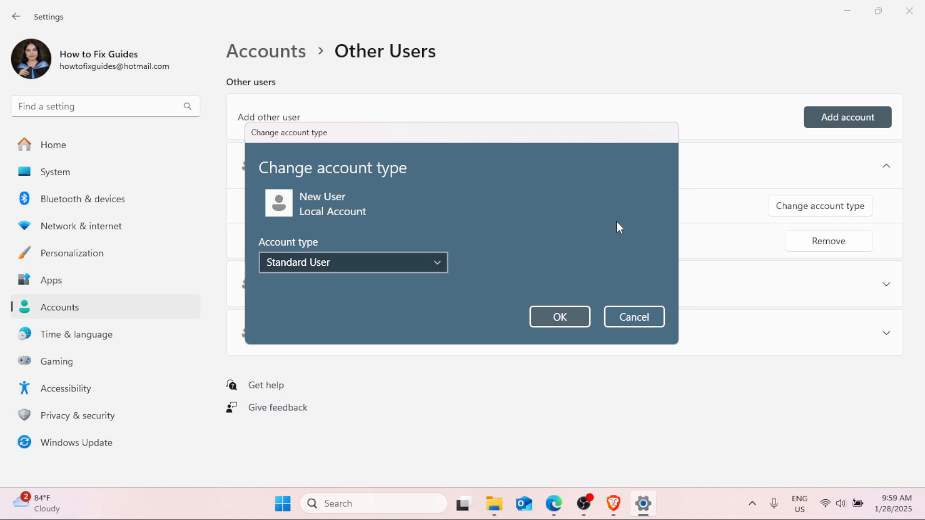
click(649, 309)
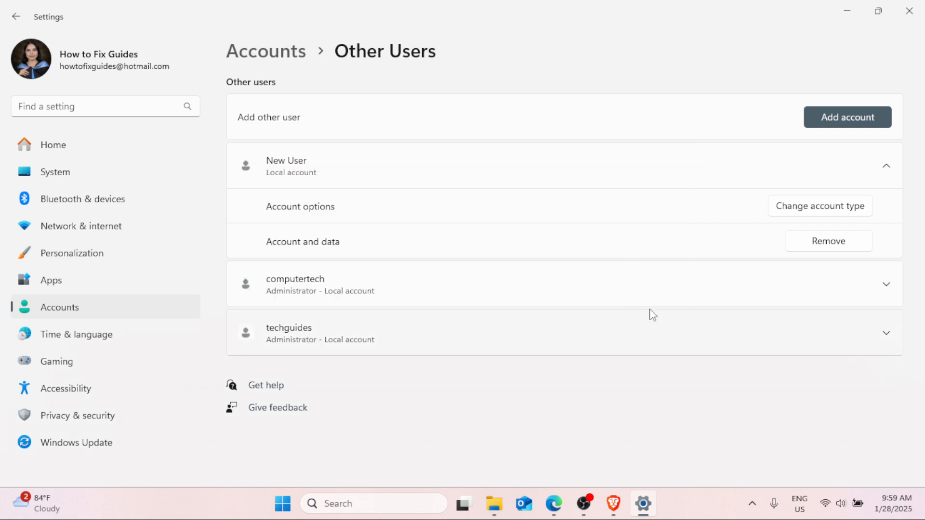
click(882, 173)
click(889, 172)
click(816, 211)
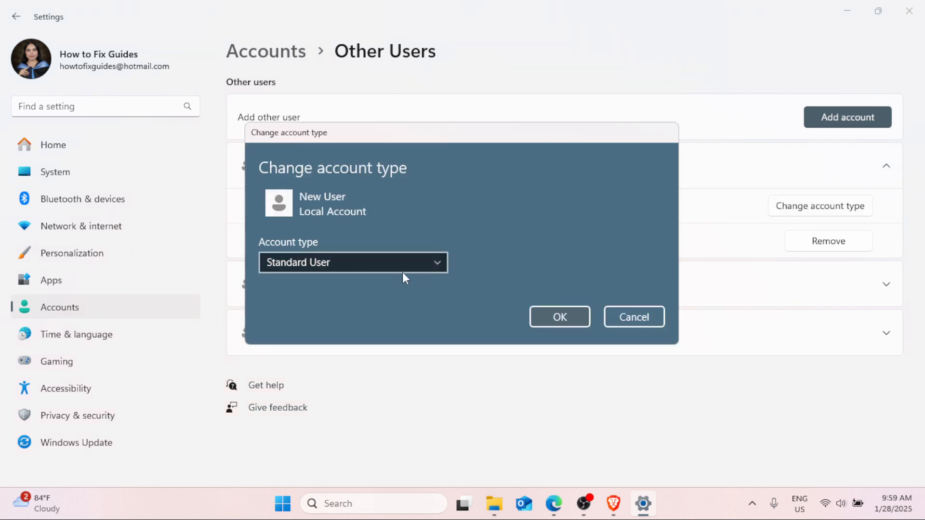
click(439, 262)
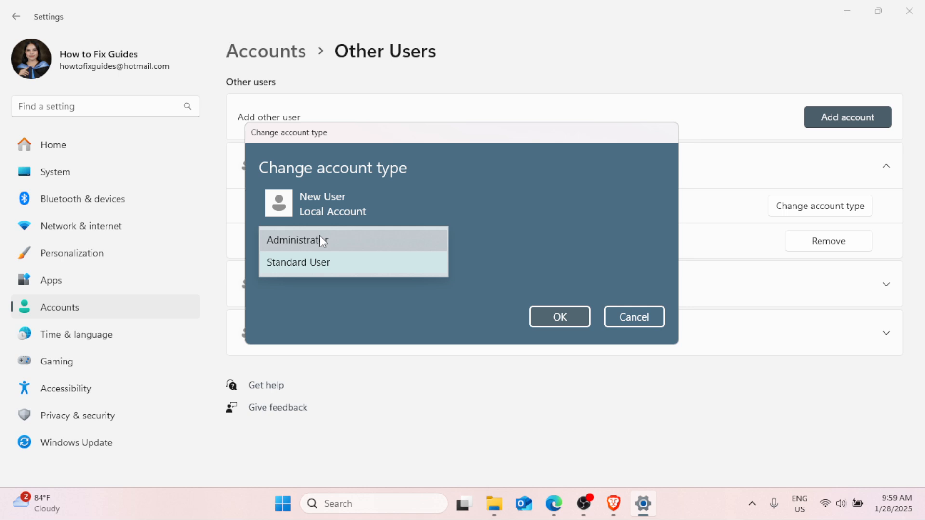
click(293, 242)
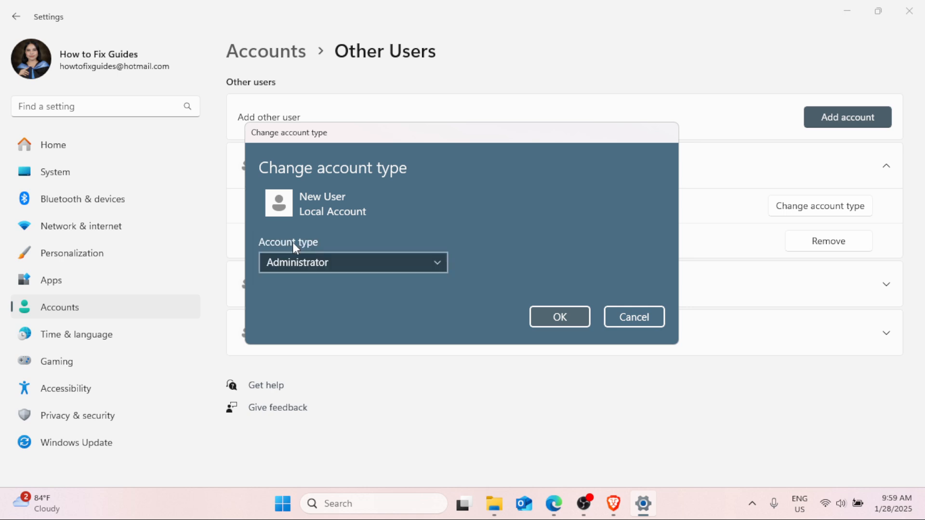
click(568, 313)
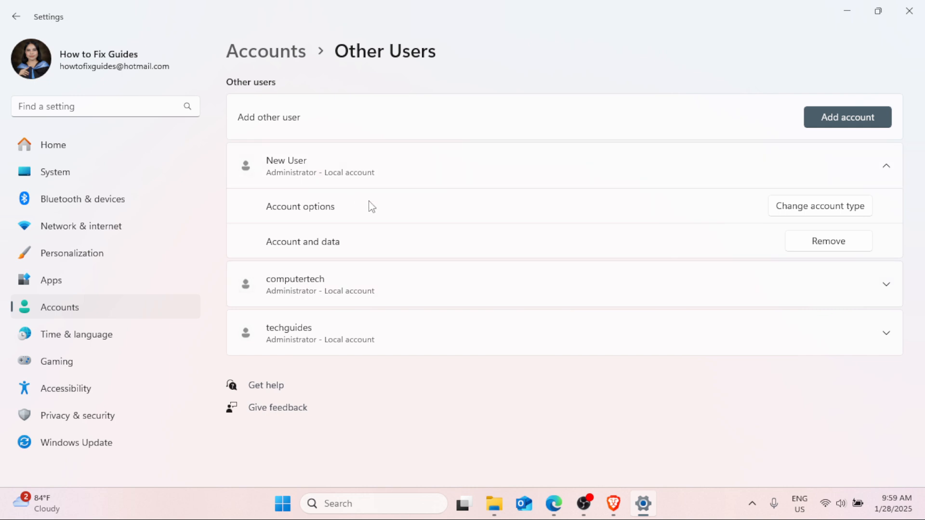
click(283, 503)
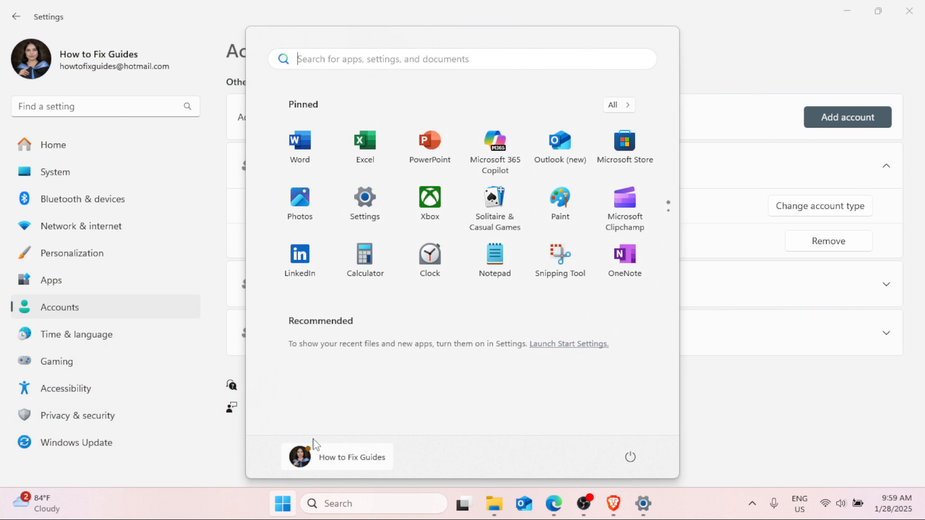
click(319, 460)
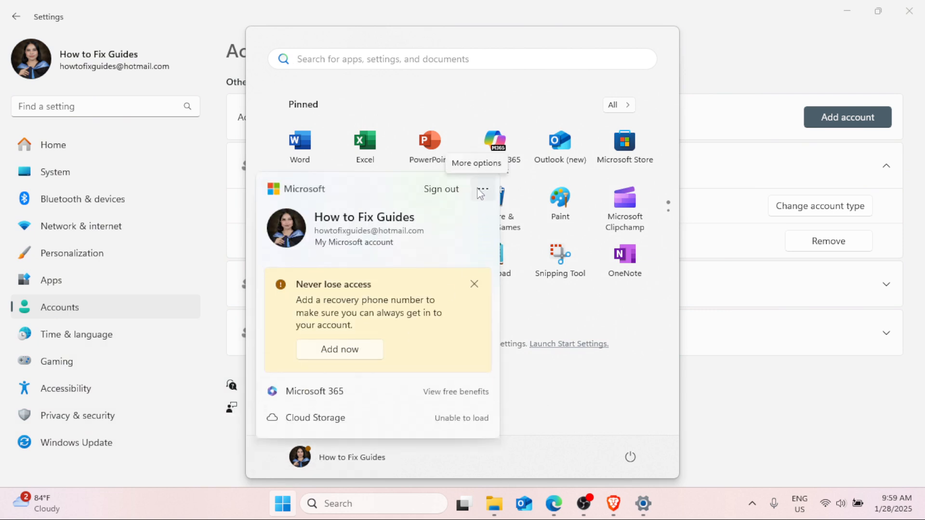
click(482, 191)
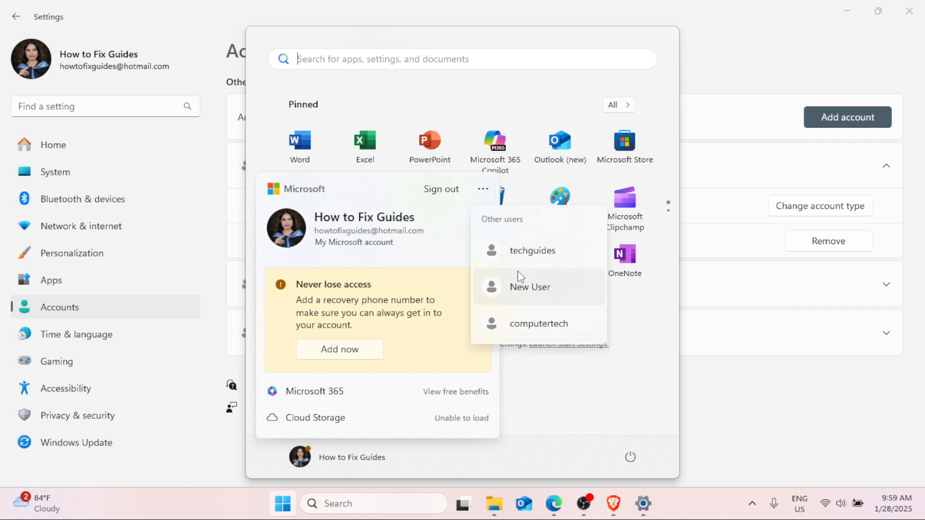
click(753, 50)
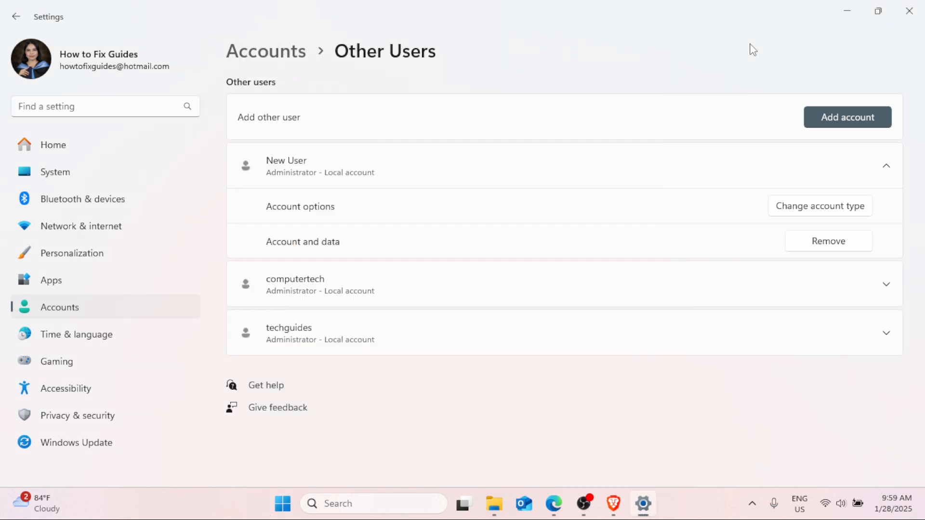